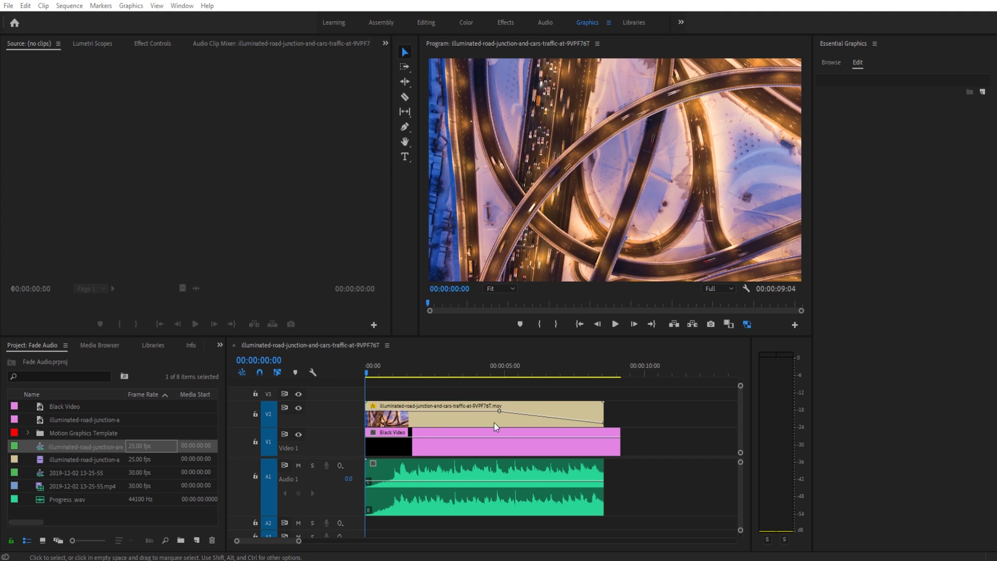
Scrub and play the end of the sequence to preview the road-junction clip fading to black
{"action": "left_click", "coordinate": [503, 369]}
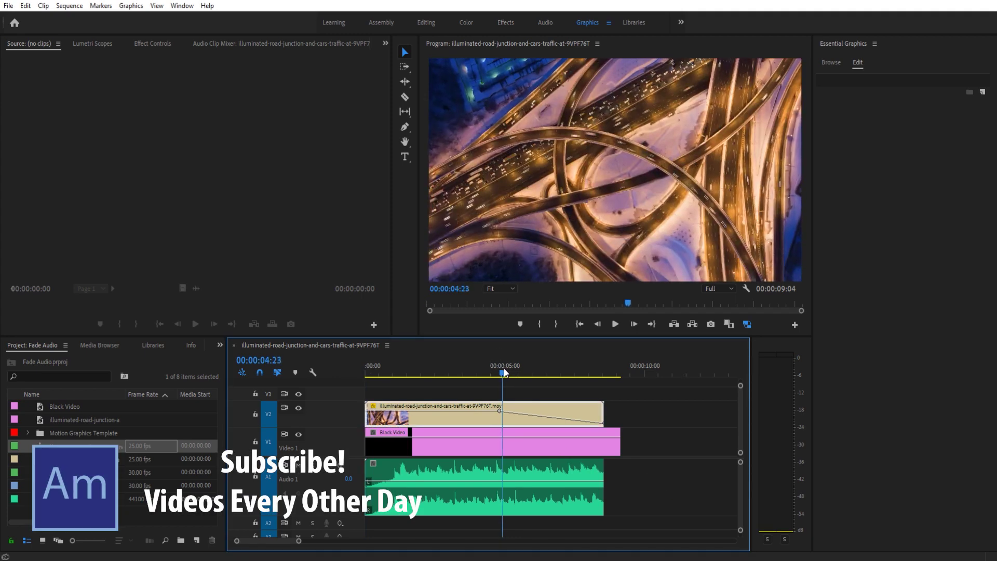
{"action": "mouse_move", "coordinate": [503, 369]}
{"action": "left_mouse_down"}
{"action": "mouse_move", "coordinate": [588, 357]}
{"action": "mouse_move", "coordinate": [500, 363]}
{"action": "mouse_move", "coordinate": [580, 353]}
{"action": "mouse_move", "coordinate": [488, 351]}
{"action": "mouse_move", "coordinate": [501, 354]}
{"action": "left_mouse_up"}
{"action": "key", "text": "space"}
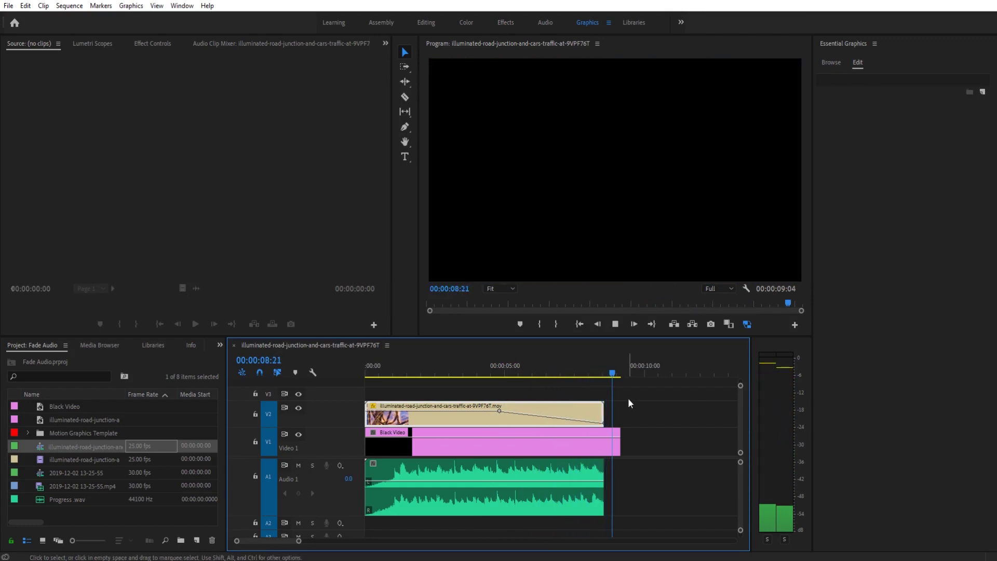
{"action": "left_click_drag", "start_coordinate": [597, 367], "coordinate": [500, 362]}
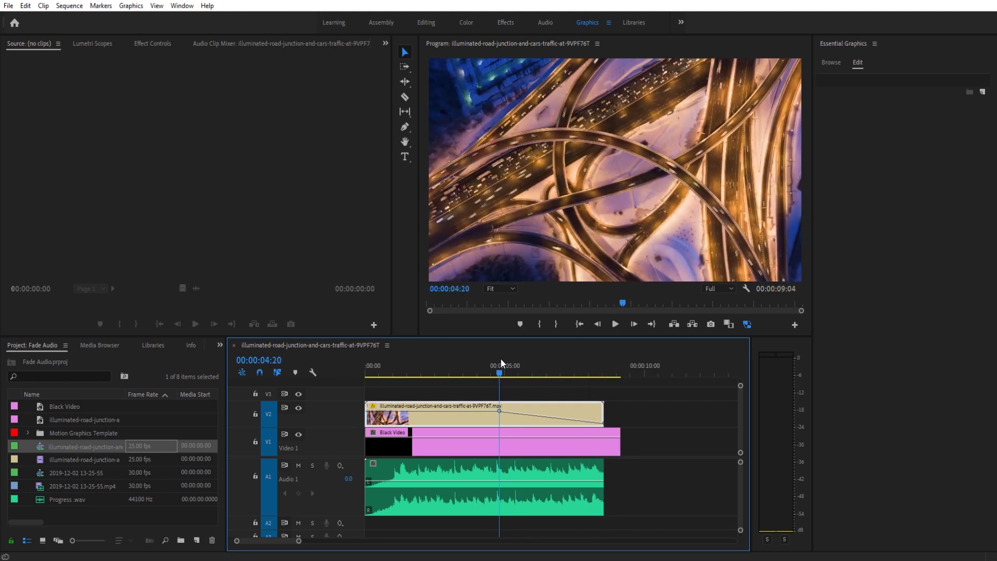
Apply the Constant Gain crossfade from Audio Transitions > Crossfade to the music clip's end
{"action": "left_click", "coordinate": [220, 345]}
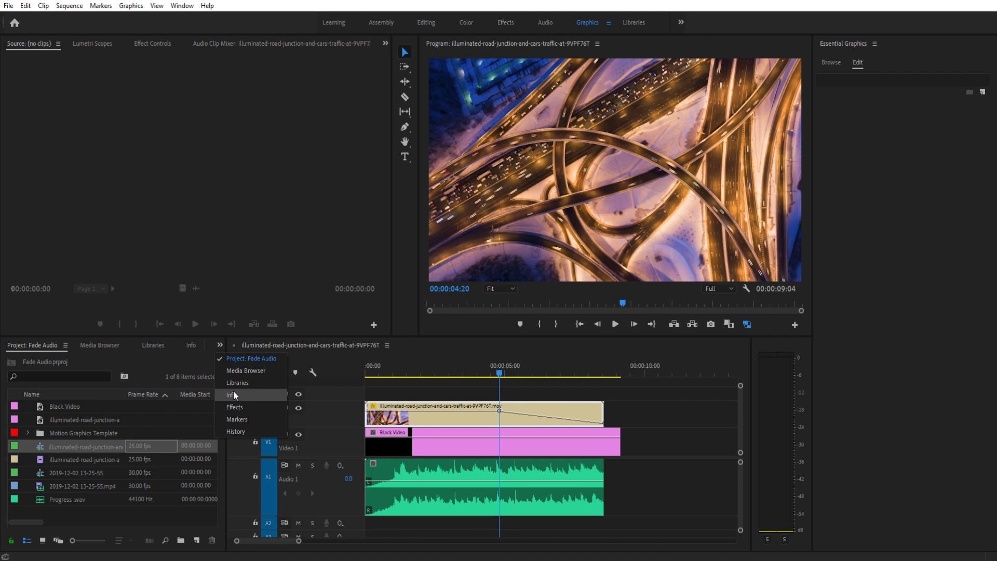
{"action": "left_click", "coordinate": [234, 407]}
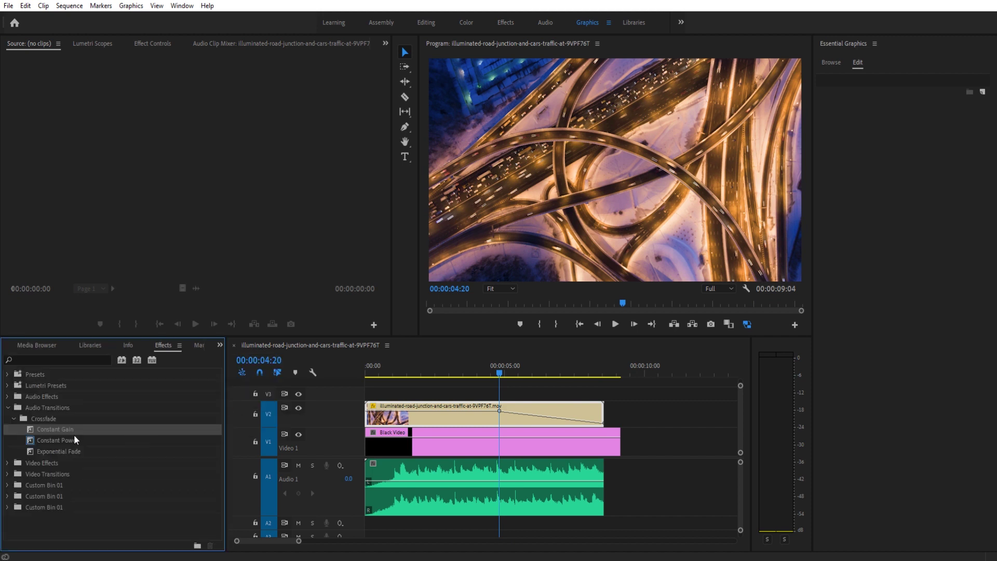
{"action": "left_click", "coordinate": [32, 411]}
{"action": "left_click", "coordinate": [36, 419]}
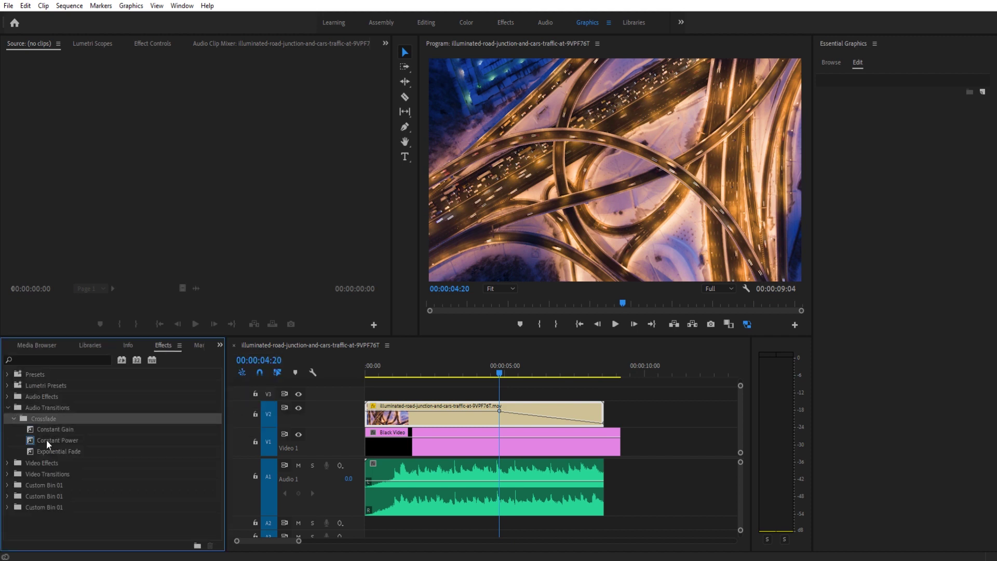
{"action": "left_click", "coordinate": [45, 440]}
{"action": "left_click", "coordinate": [49, 431]}
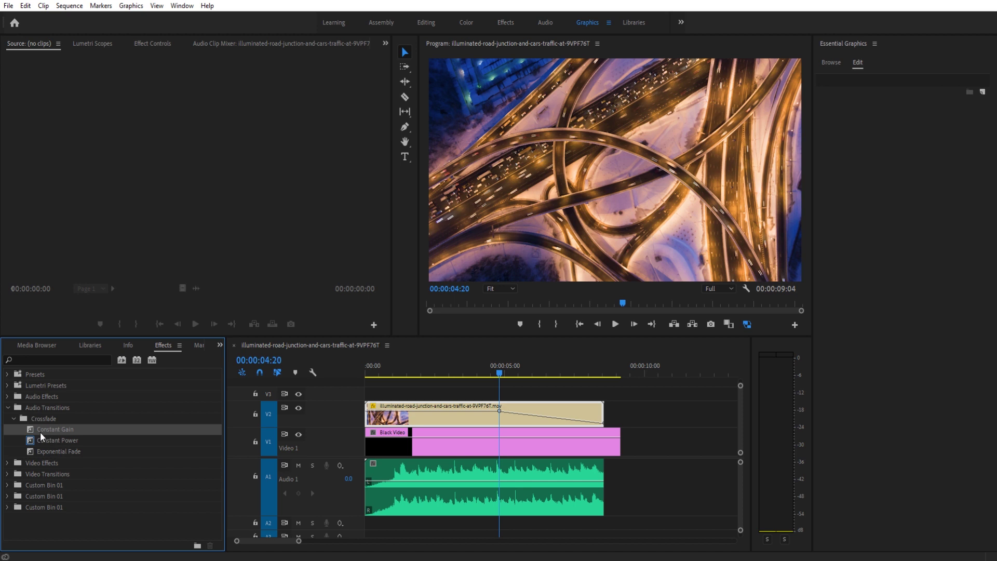
{"action": "left_click_drag", "start_coordinate": [40, 432], "coordinate": [599, 498]}
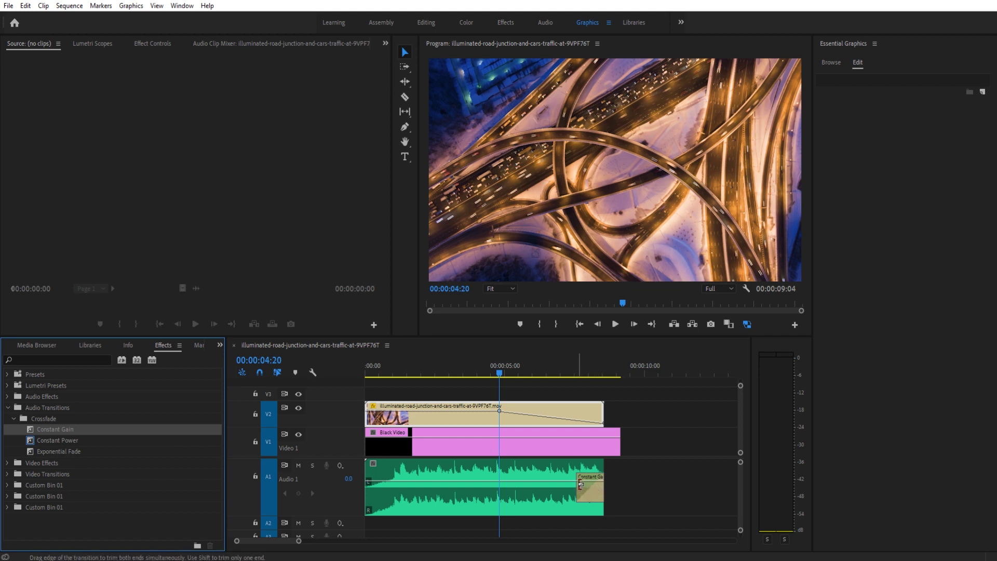
Lengthen the end crossfade to about 3 seconds and play back the audio fade
{"action": "left_click_drag", "start_coordinate": [581, 484], "coordinate": [499, 478]}
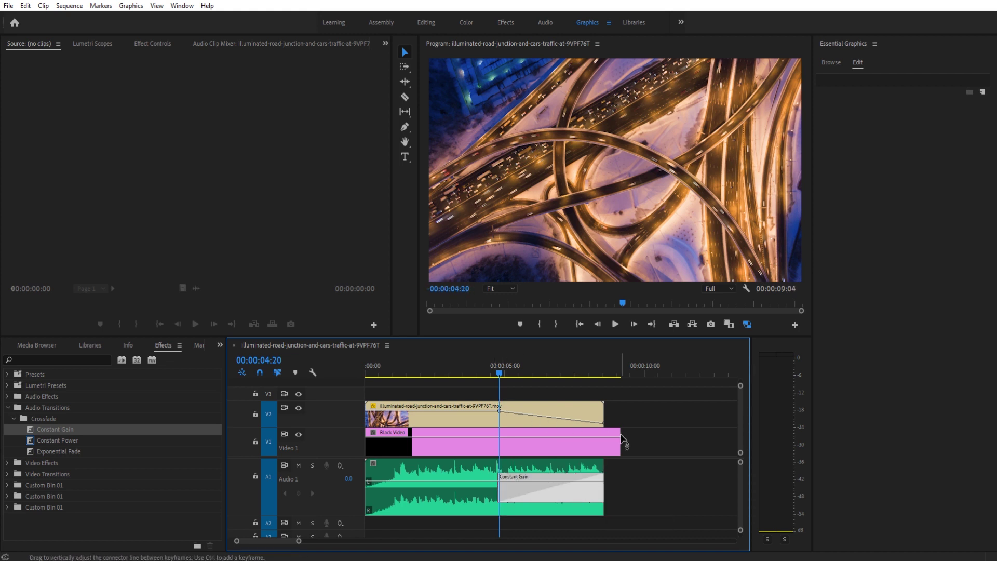
{"action": "key", "text": "space"}
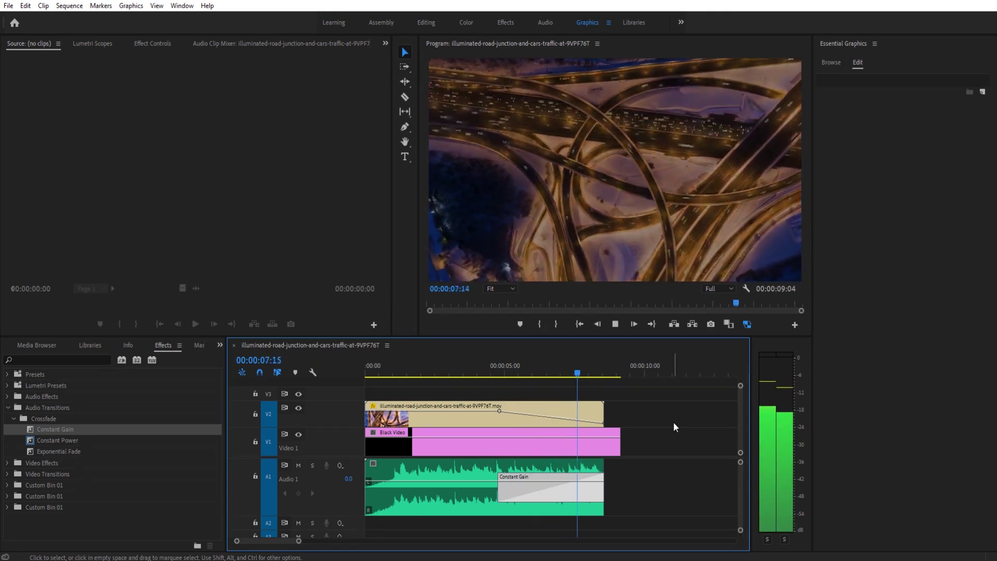
{"action": "key", "text": "space"}
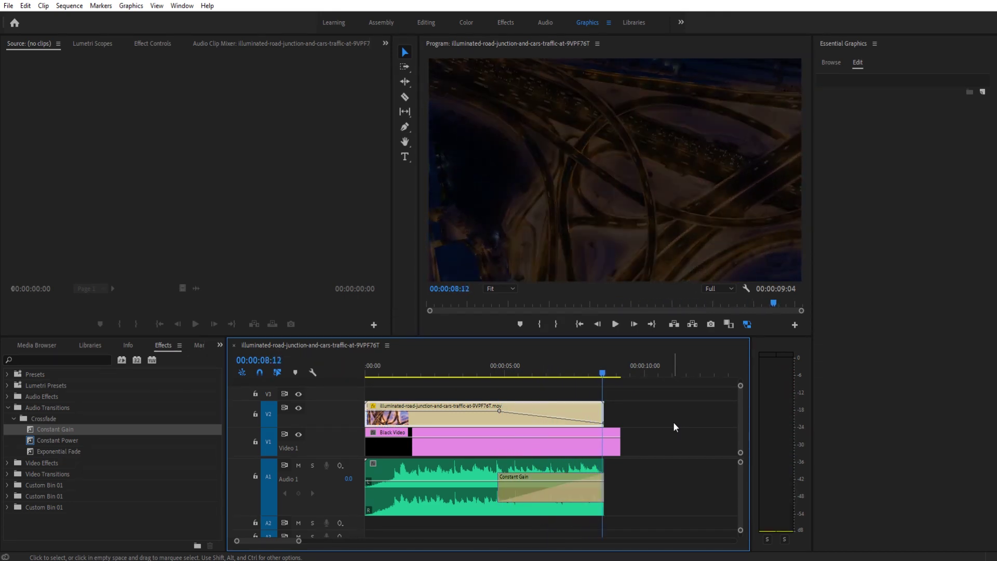
Delete the end crossfade and apply Constant Gain to the music clip's start instead
{"action": "left_click", "coordinate": [537, 489]}
{"action": "key", "text": "Delete"}
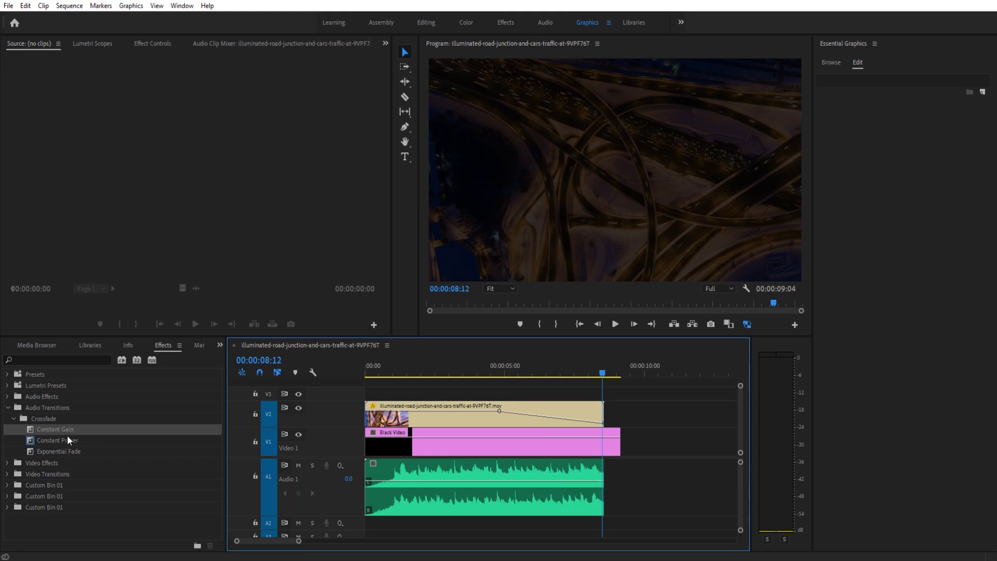
{"action": "left_click_drag", "start_coordinate": [68, 431], "coordinate": [525, 475]}
Play the sequence from the start to hear the opening crossfade, then delete it
{"action": "left_click", "coordinate": [383, 373]}
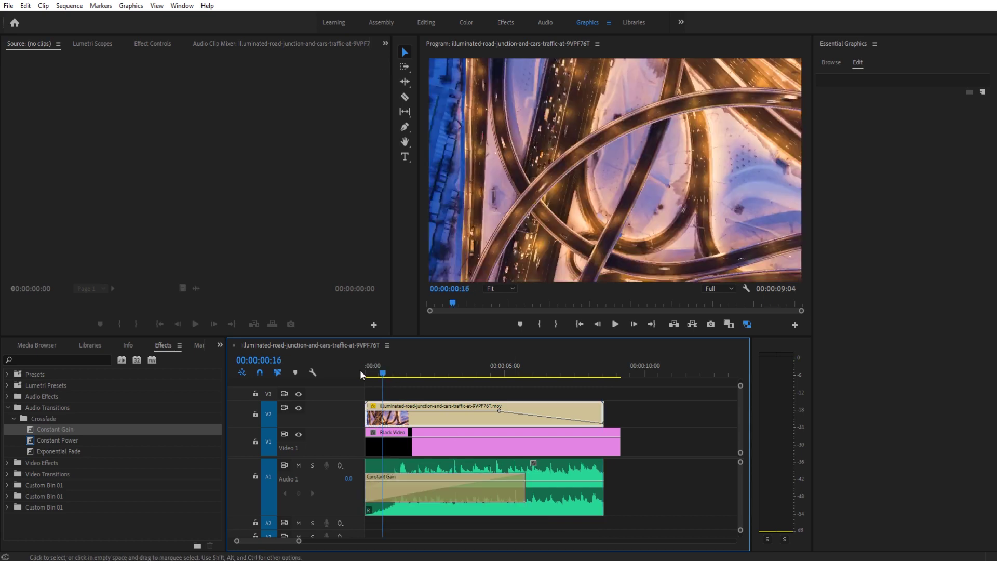
{"action": "left_click", "coordinate": [361, 372]}
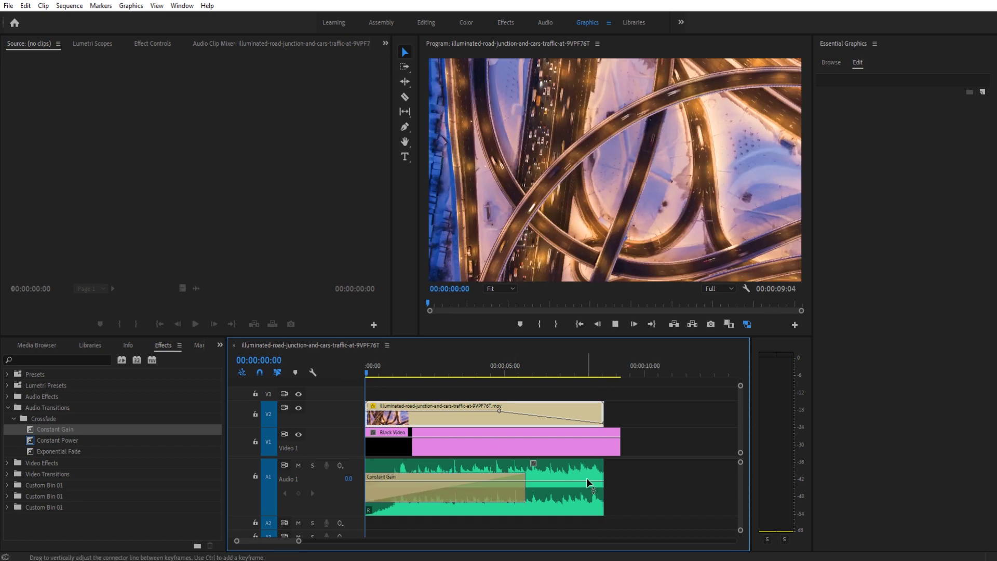
{"action": "key", "text": "space"}
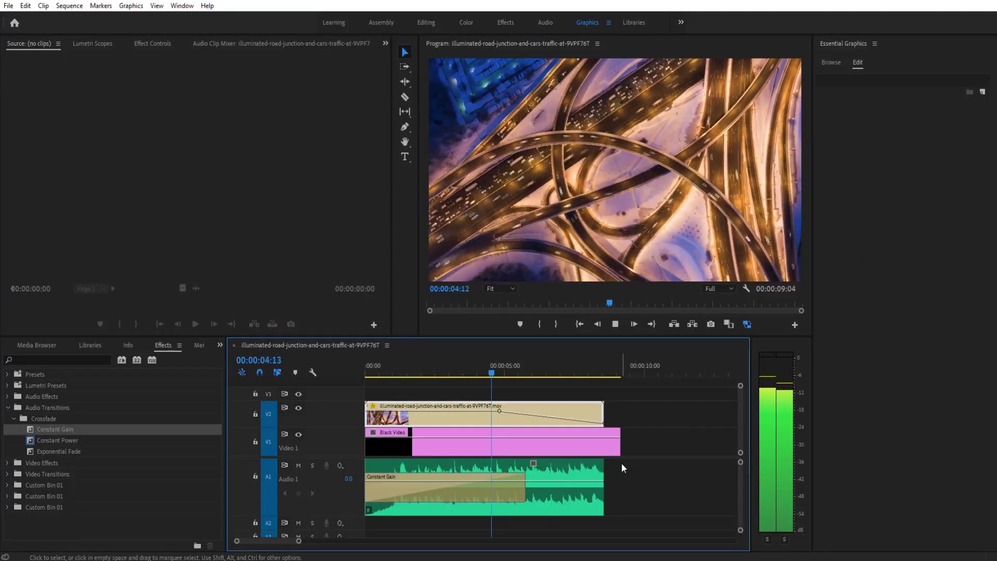
{"action": "key", "text": "space"}
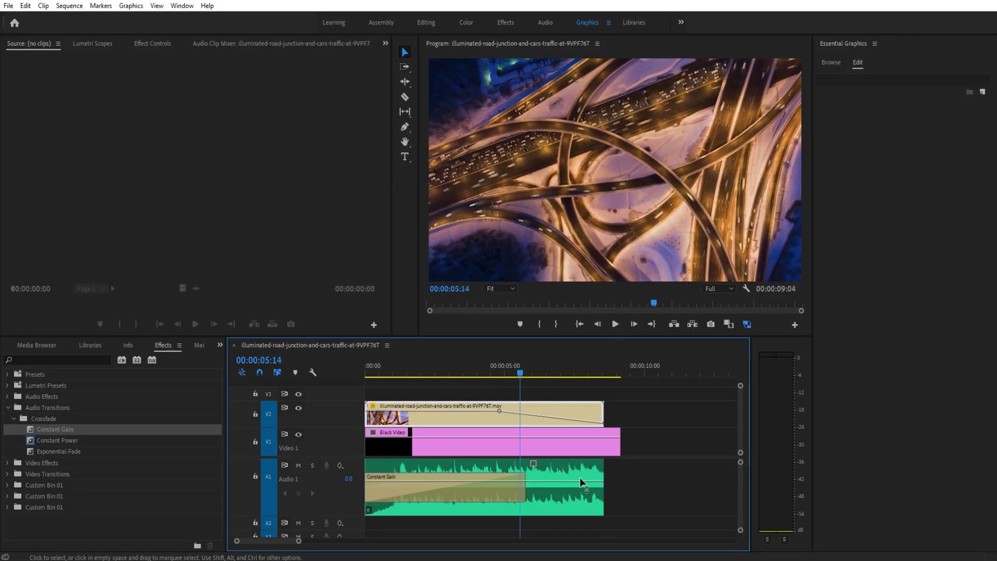
{"action": "left_click", "coordinate": [476, 475]}
{"action": "key", "text": "Delete"}
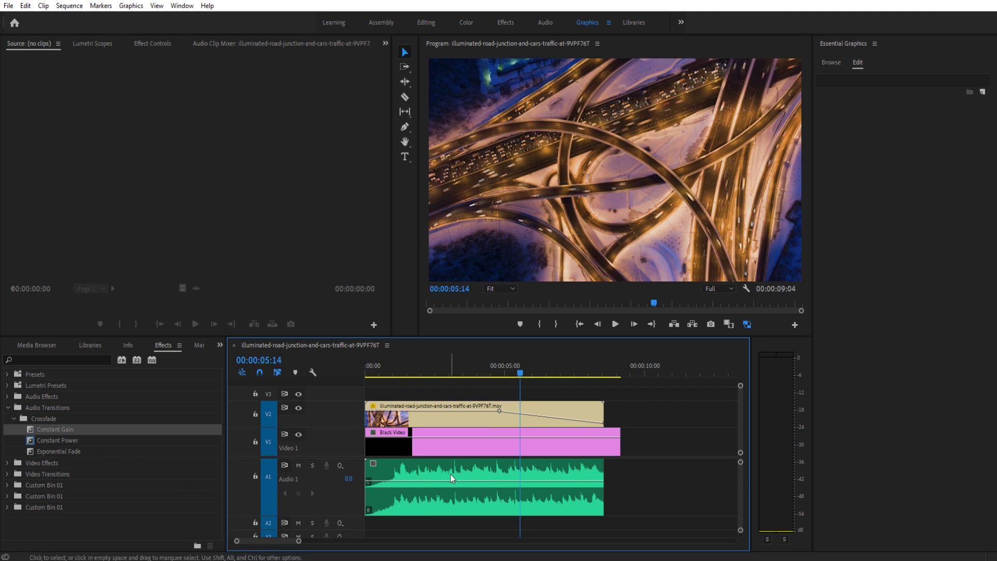
Shrink the A1 audio track to a thin row, cancelling the Button Editor without changes
{"action": "left_click", "coordinate": [492, 476]}
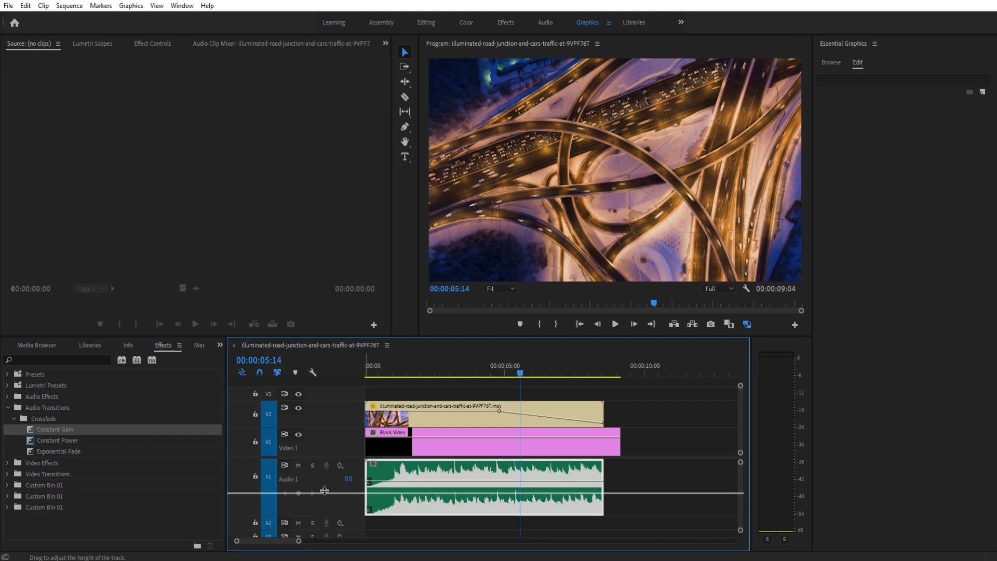
{"action": "left_click_drag", "start_coordinate": [325, 491], "coordinate": [319, 520]}
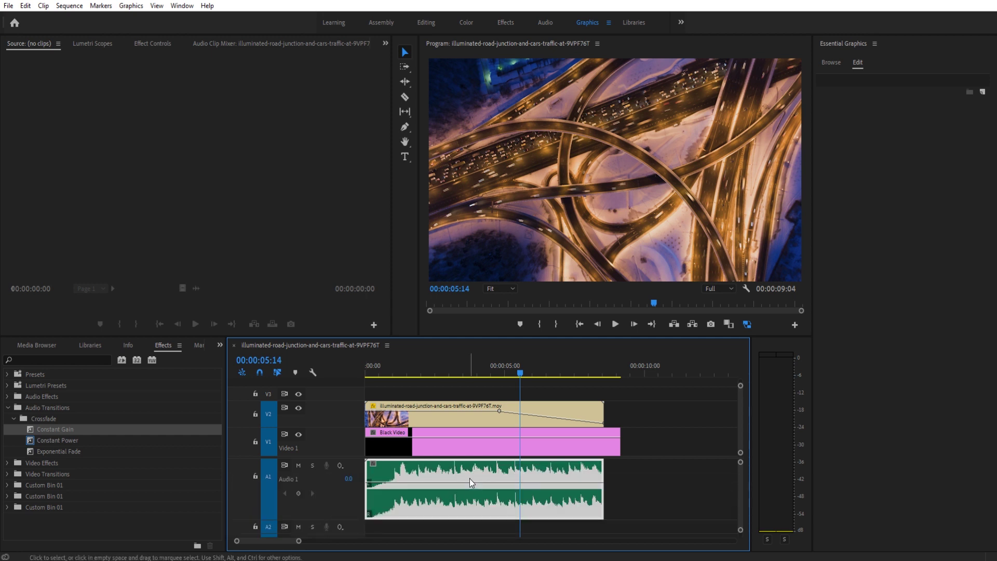
{"action": "right_click", "coordinate": [328, 506]}
{"action": "left_click", "coordinate": [357, 498]}
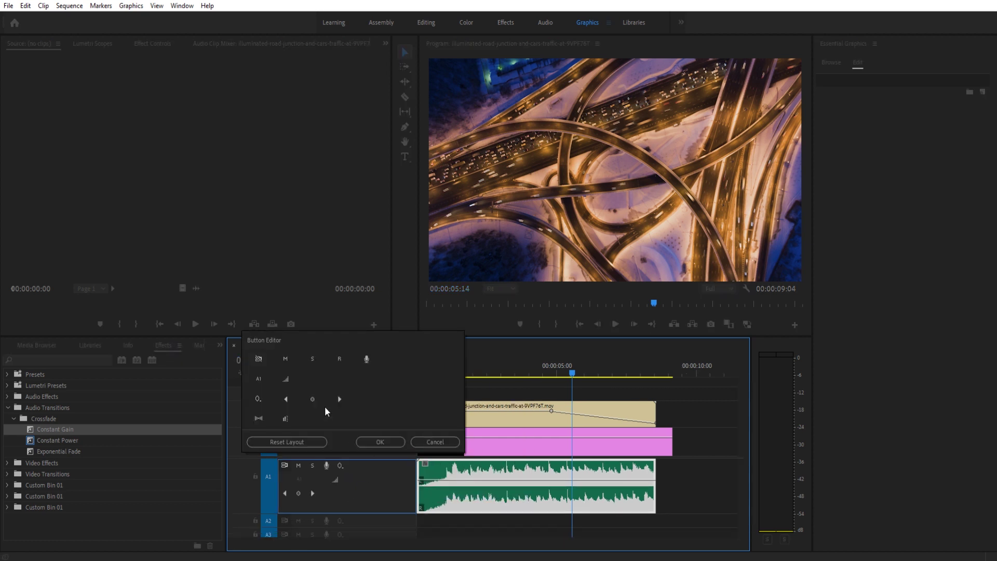
{"action": "left_click", "coordinate": [435, 442]}
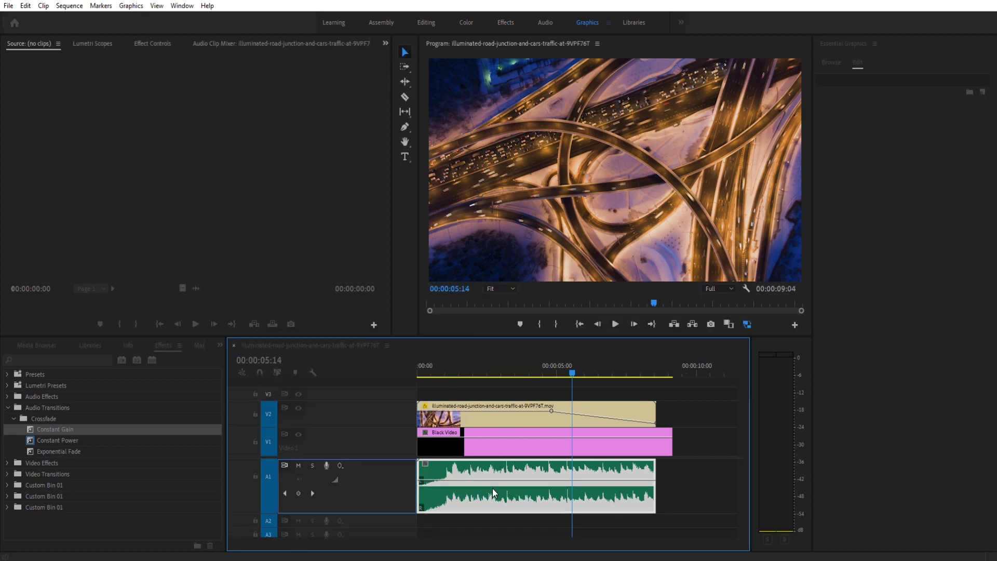
Show the Progress.wav clip's keyframes as Volume > Level
{"action": "right_click", "coordinate": [530, 499]}
{"action": "mouse_move", "coordinate": [557, 488]}
{"action": "mouse_move", "coordinate": [721, 505]}
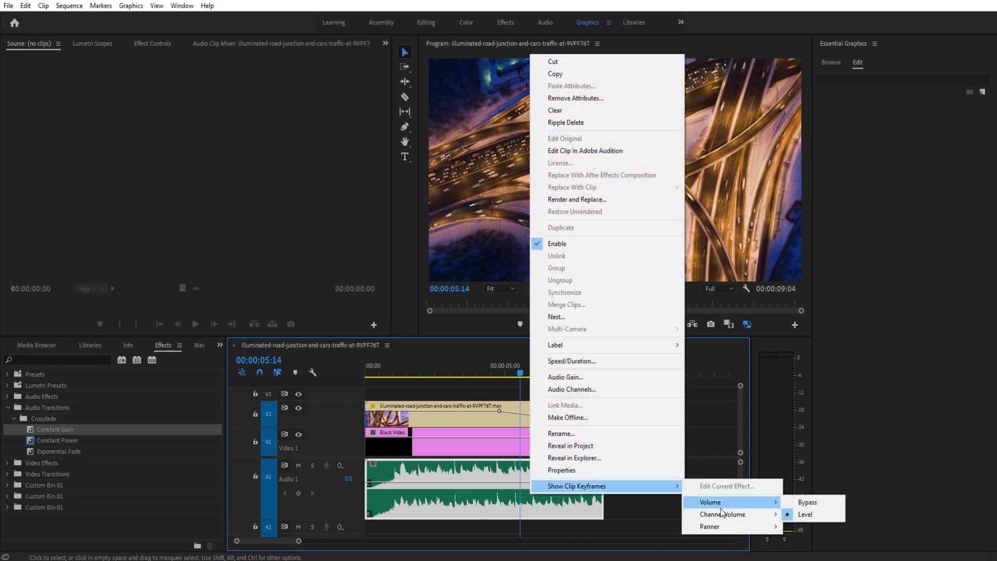
{"action": "left_click", "coordinate": [824, 514]}
Add a volume keyframe to the music clip at 00:00:04:20
{"action": "left_click_drag", "start_coordinate": [520, 372], "coordinate": [501, 369]}
{"action": "left_click", "coordinate": [511, 474]}
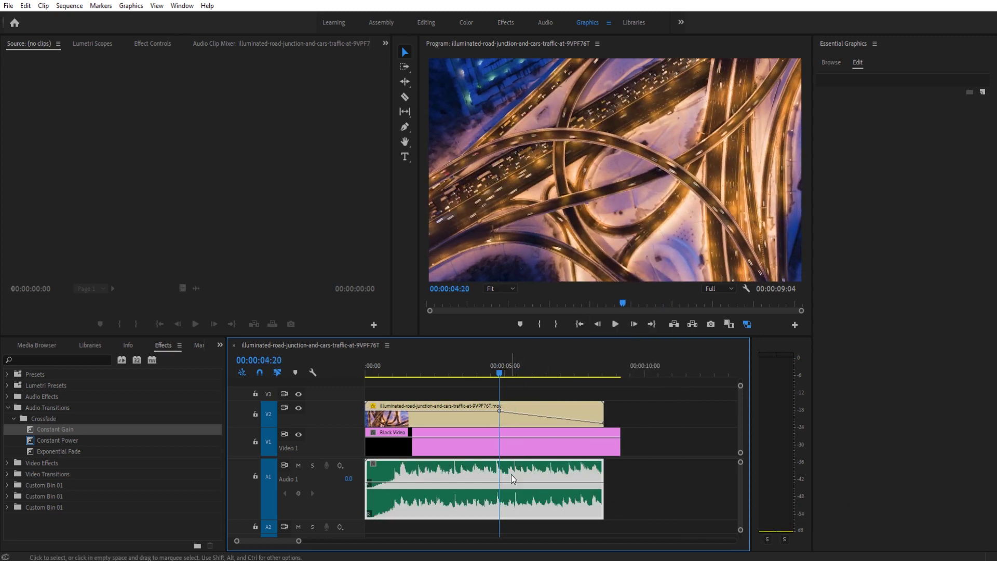
{"action": "left_click", "coordinate": [297, 496]}
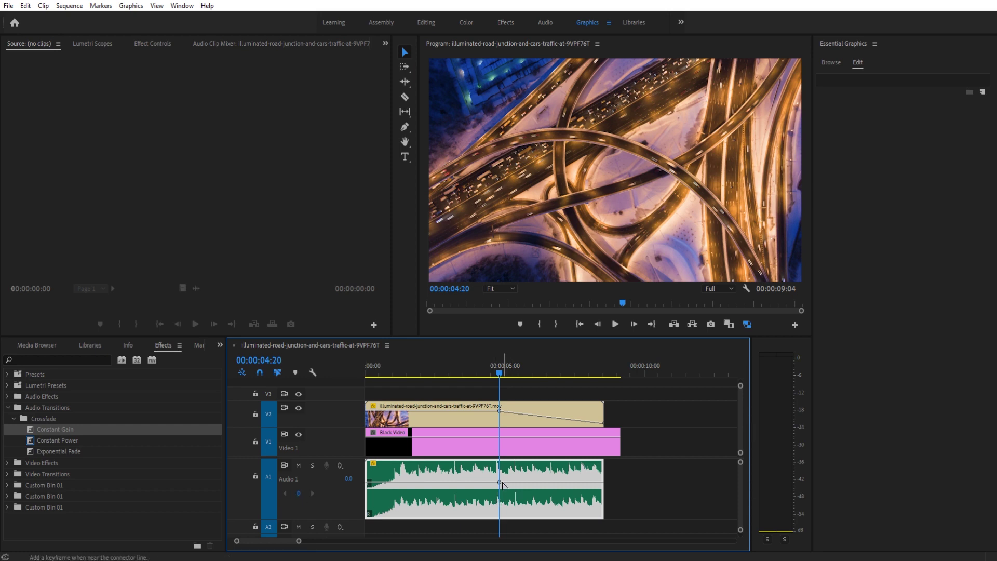
Add a keyframe near the clip end at 00:00:08:13, lower it to silence, and play from 04:08
{"action": "left_click_drag", "start_coordinate": [499, 374], "coordinate": [606, 377]}
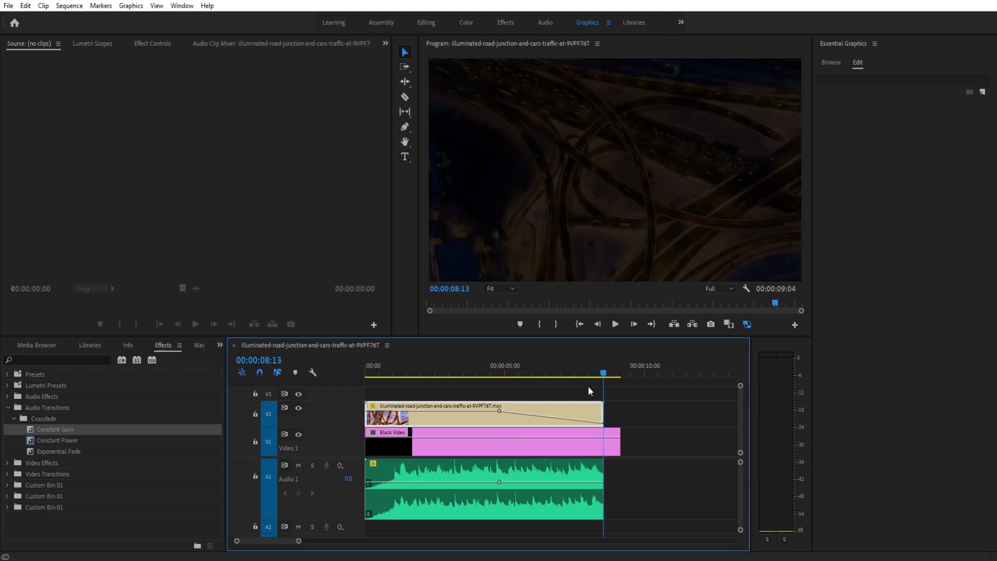
{"action": "left_click", "coordinate": [378, 500]}
{"action": "left_click", "coordinate": [298, 494]}
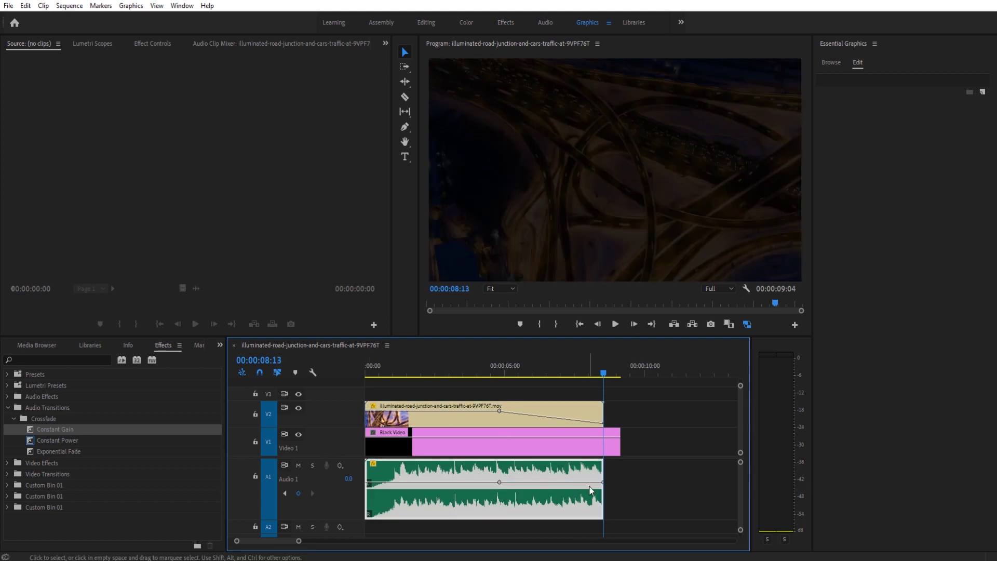
{"action": "left_click_drag", "start_coordinate": [603, 483], "coordinate": [599, 517]}
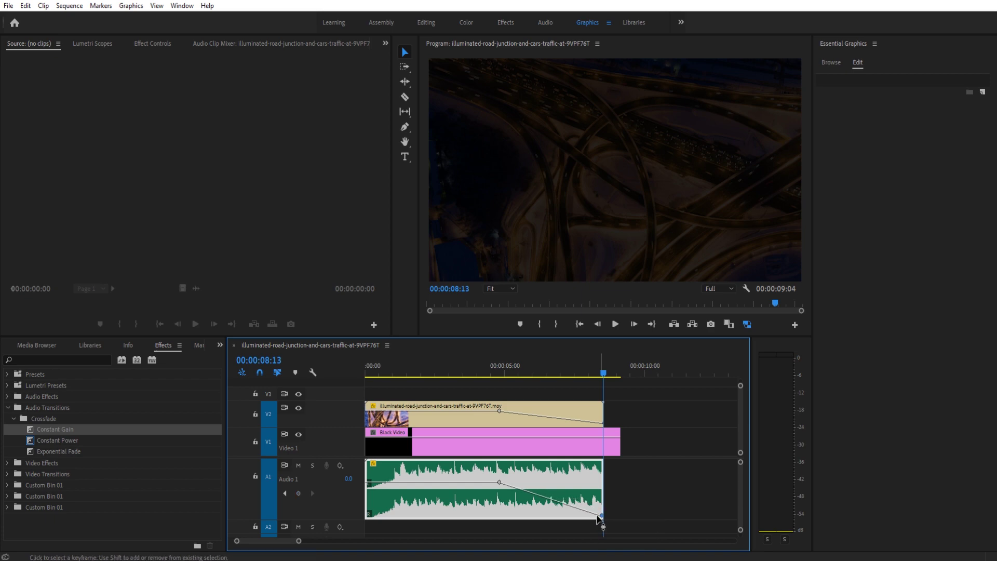
{"action": "left_click", "coordinate": [486, 370]}
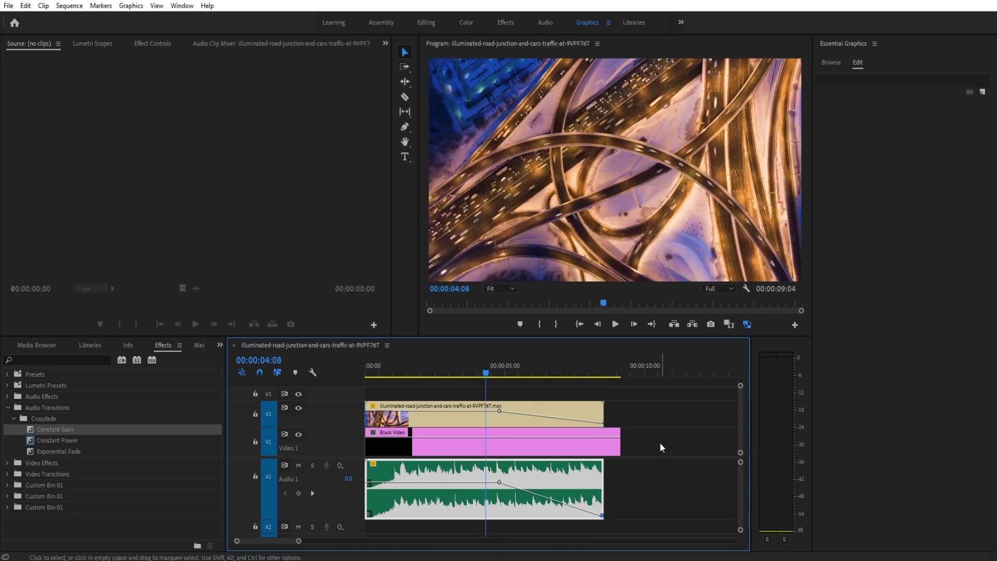
{"action": "key", "text": "space"}
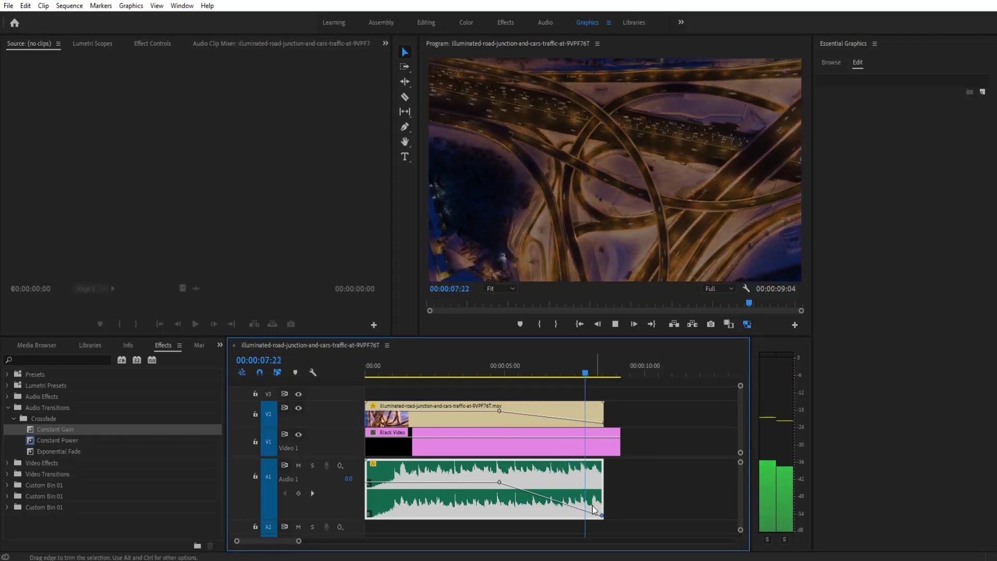
Add a volume keyframe near 00:00:07:21 at about -6.9 dB and replay the ending
{"action": "left_click_drag", "start_coordinate": [586, 372], "coordinate": [592, 490]}
{"action": "left_click", "coordinate": [298, 493]}
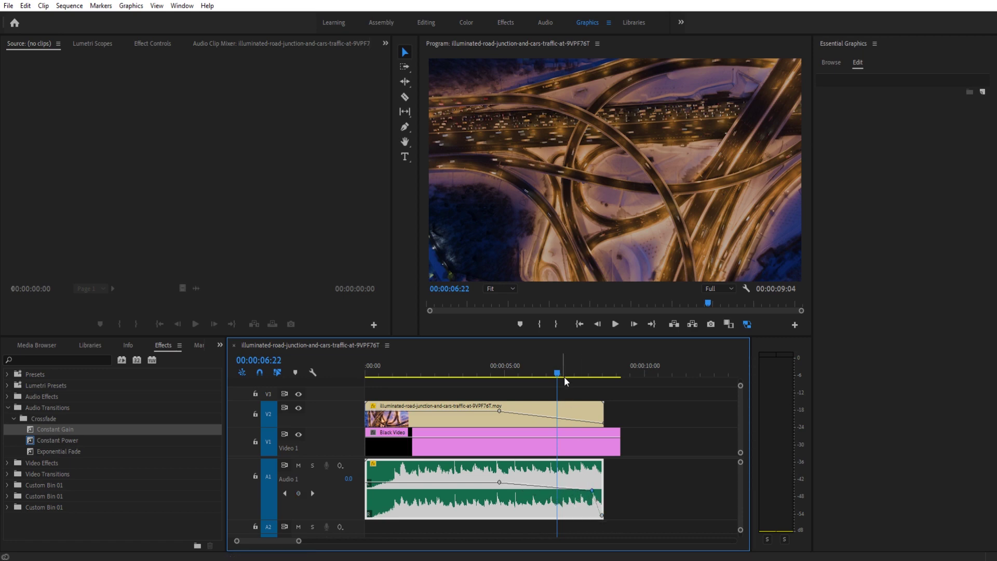
{"action": "left_click", "coordinate": [622, 445]}
{"action": "key", "text": "space"}
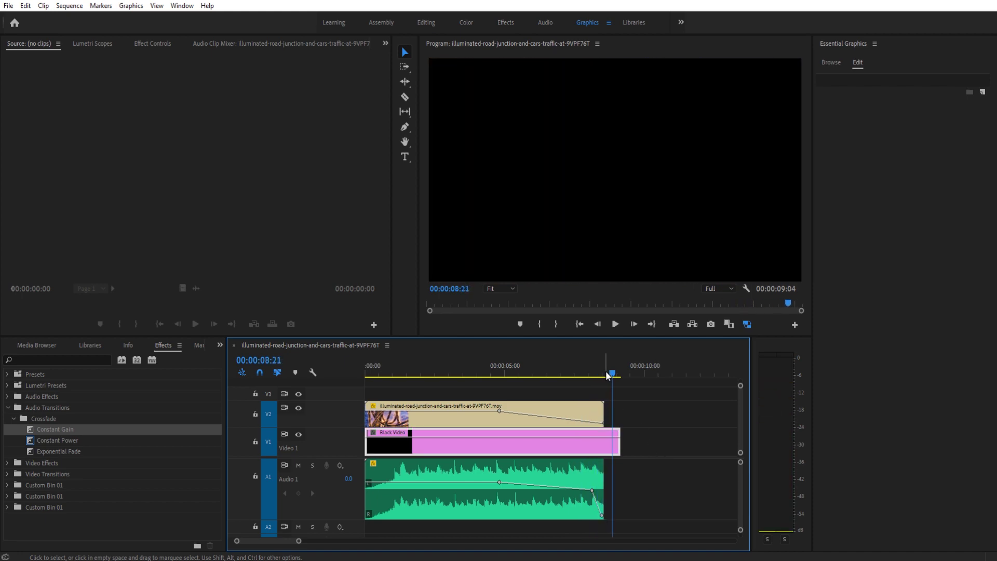
{"action": "mouse_move", "coordinate": [605, 371]}
{"action": "left_mouse_down"}
{"action": "mouse_move", "coordinate": [575, 369]}
{"action": "mouse_move", "coordinate": [599, 362]}
{"action": "mouse_move", "coordinate": [587, 364]}
{"action": "left_mouse_up"}
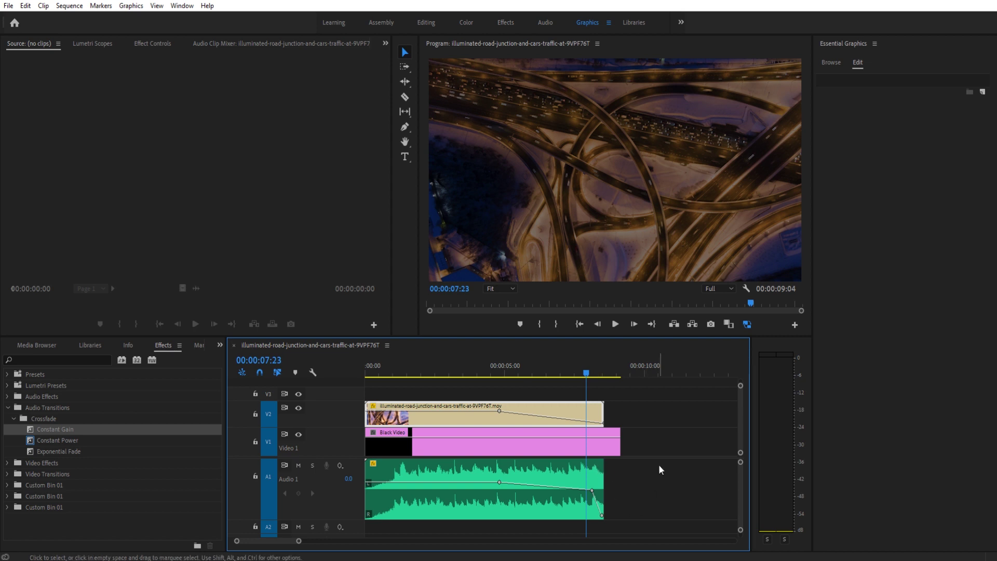
{"action": "key", "text": "space"}
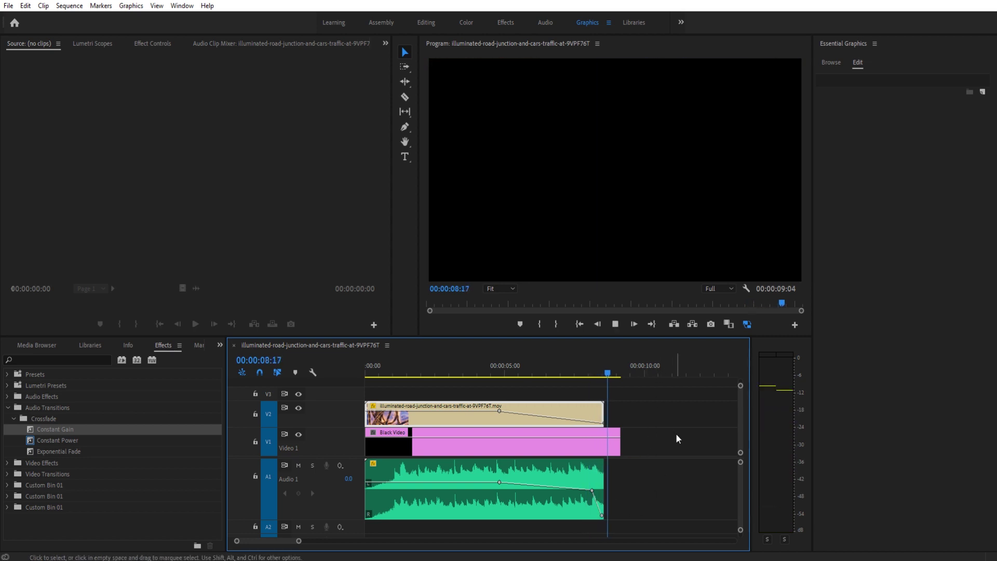
{"action": "key", "text": "space"}
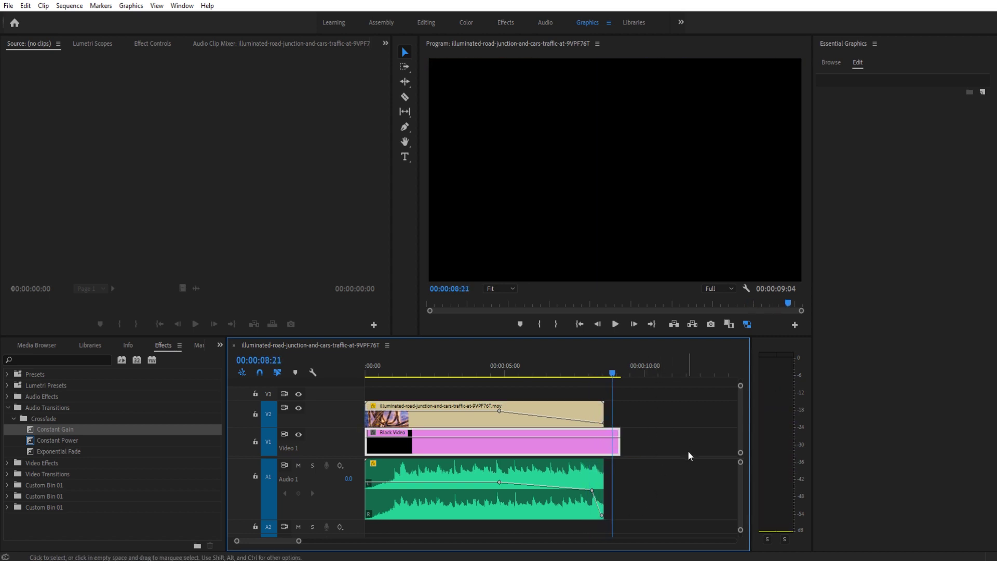